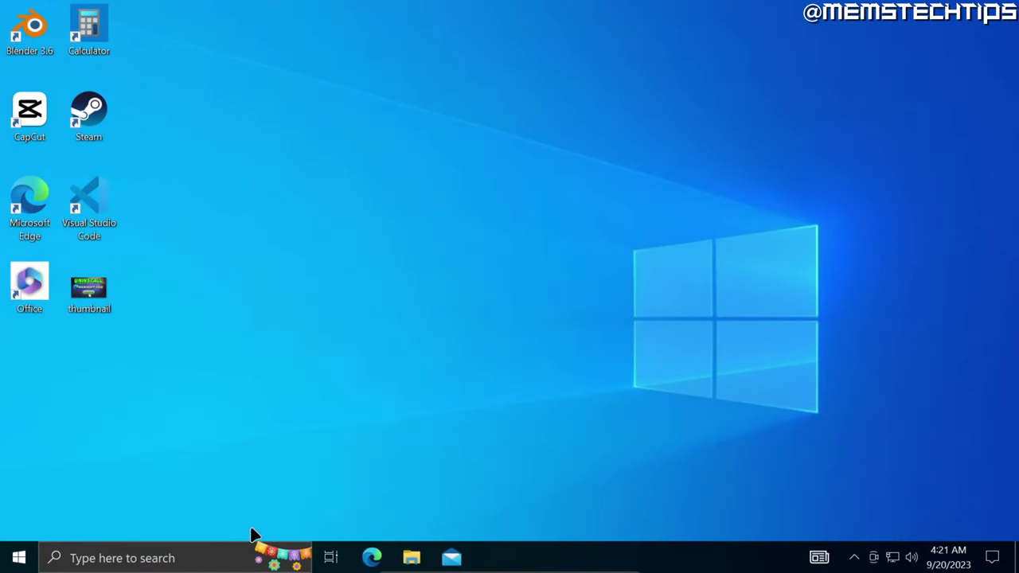
Step: Search Windows for 'microsoft store', view the results, then close the search panel
click(193, 558)
text(microsoft store)
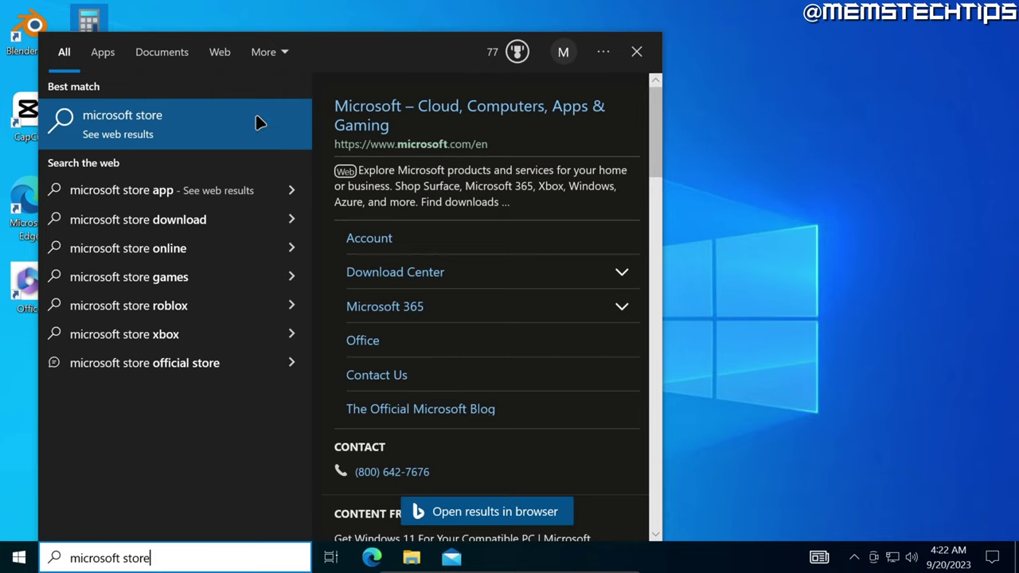
click(768, 211)
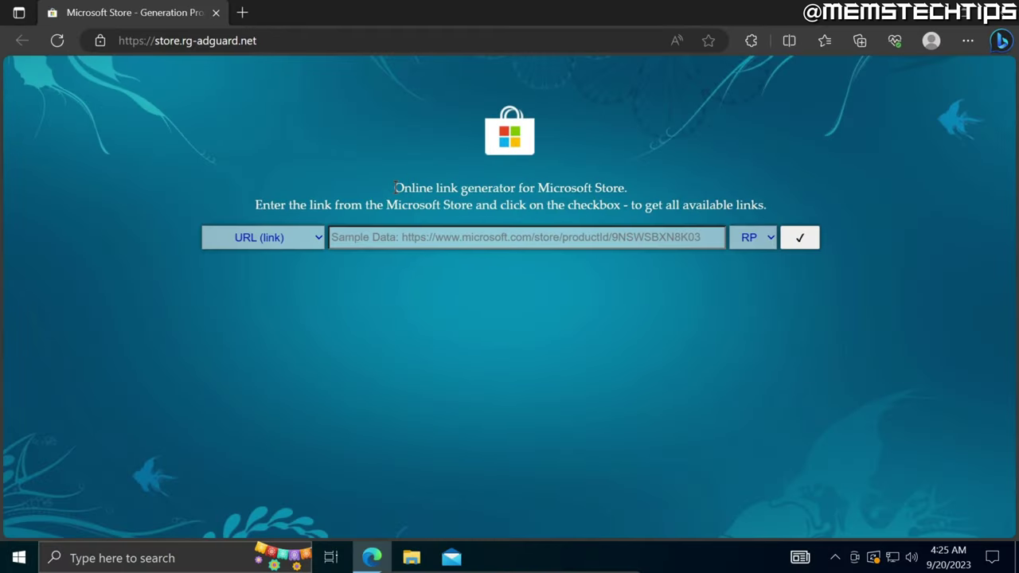
Step: Check that the store.rg-adguard.net request type is set to URL (link)
drag(395, 188, 637, 195)
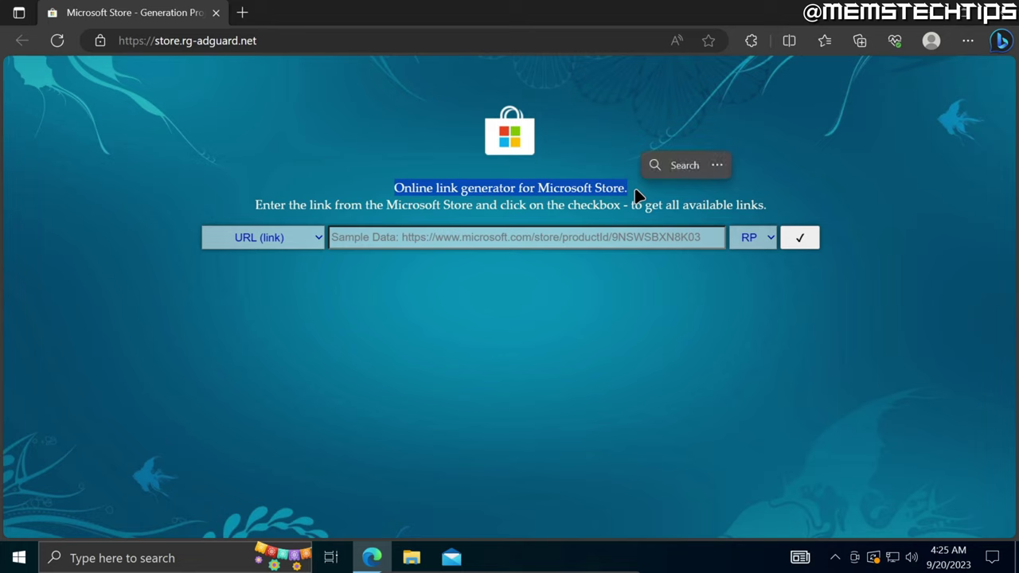
click(635, 193)
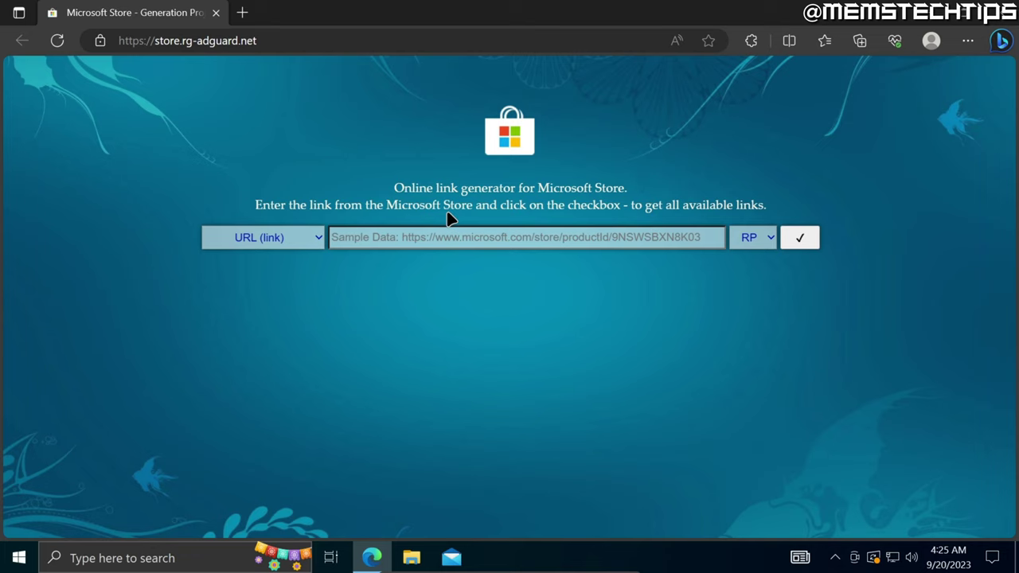
key(Tab)
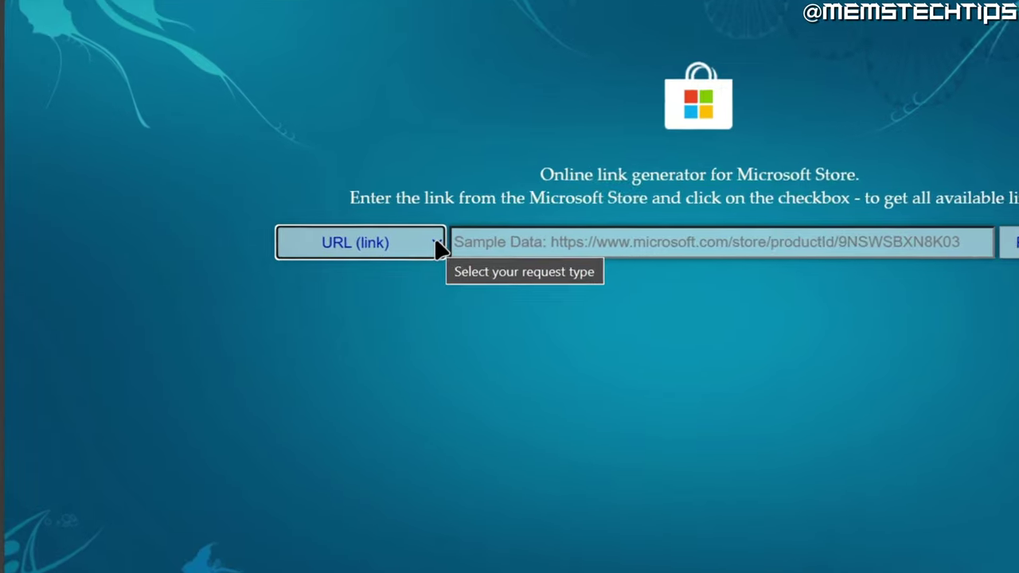
click(318, 238)
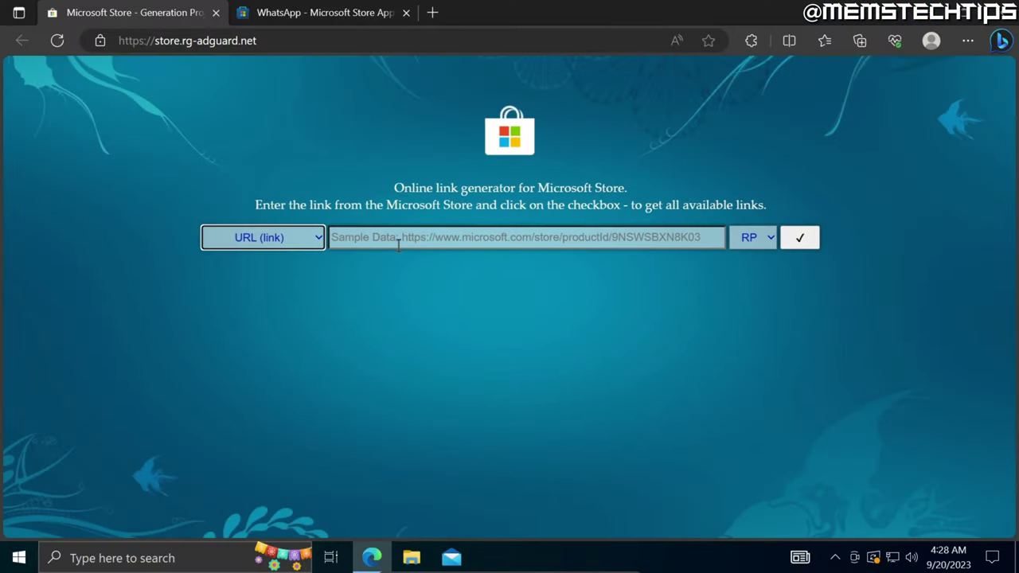
Step: Copy the WhatsApp Microsoft Store page address
click(320, 17)
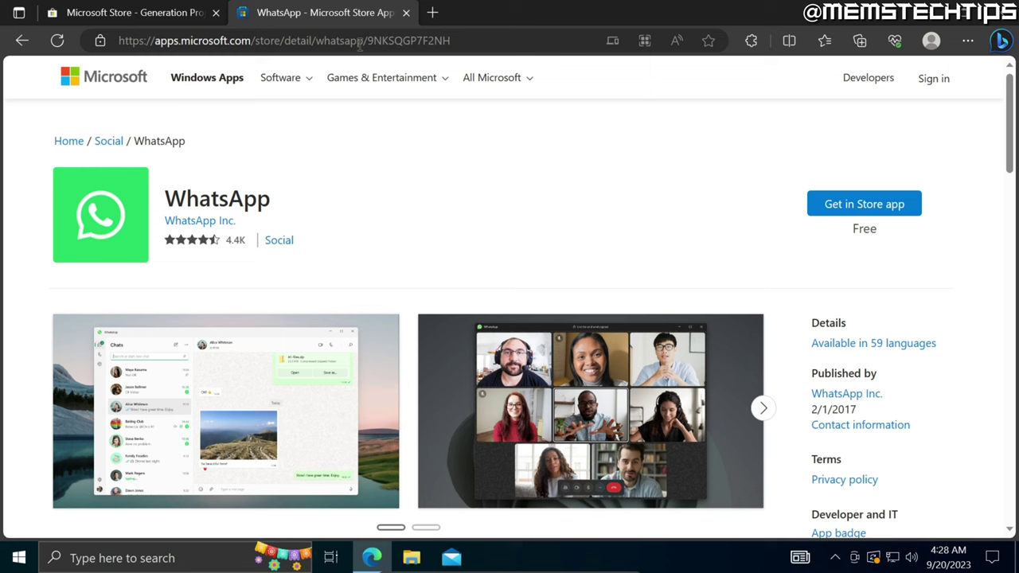
click(110, 37)
key(ctrl+c)
Step: Paste the WhatsApp Store link into rg-adguard and generate its download links
click(136, 13)
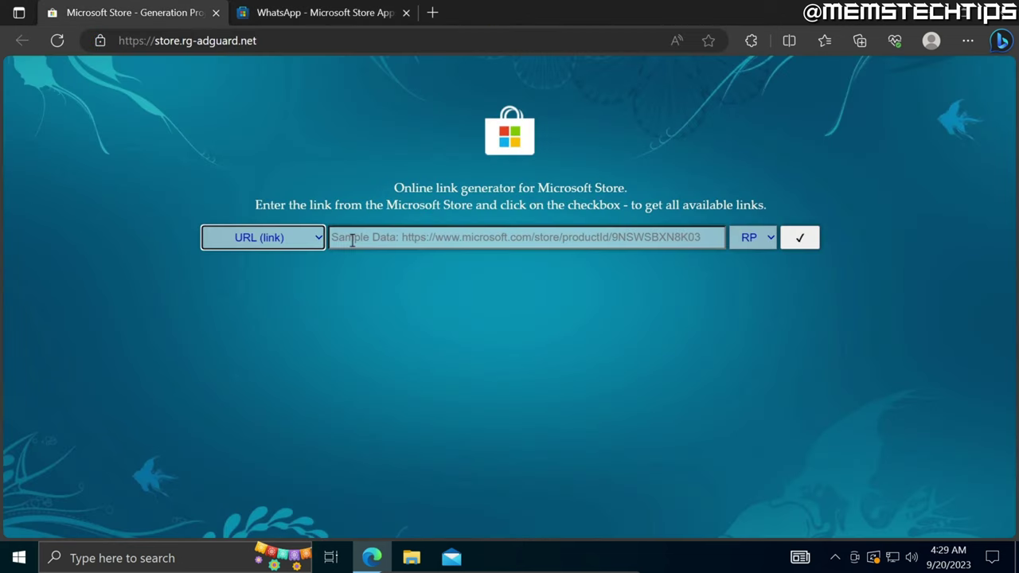
click(359, 241)
key(ctrl+v)
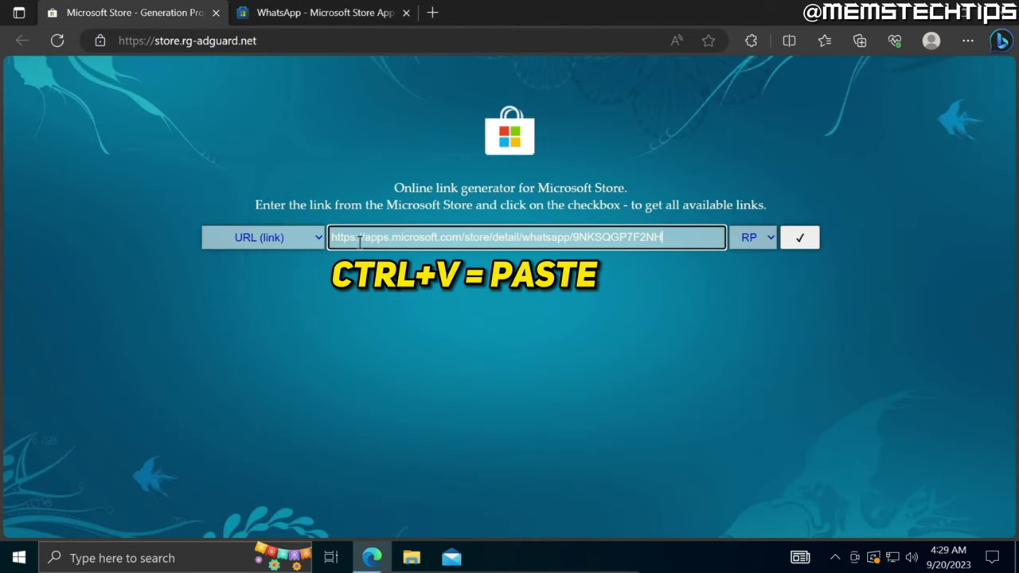
click(806, 246)
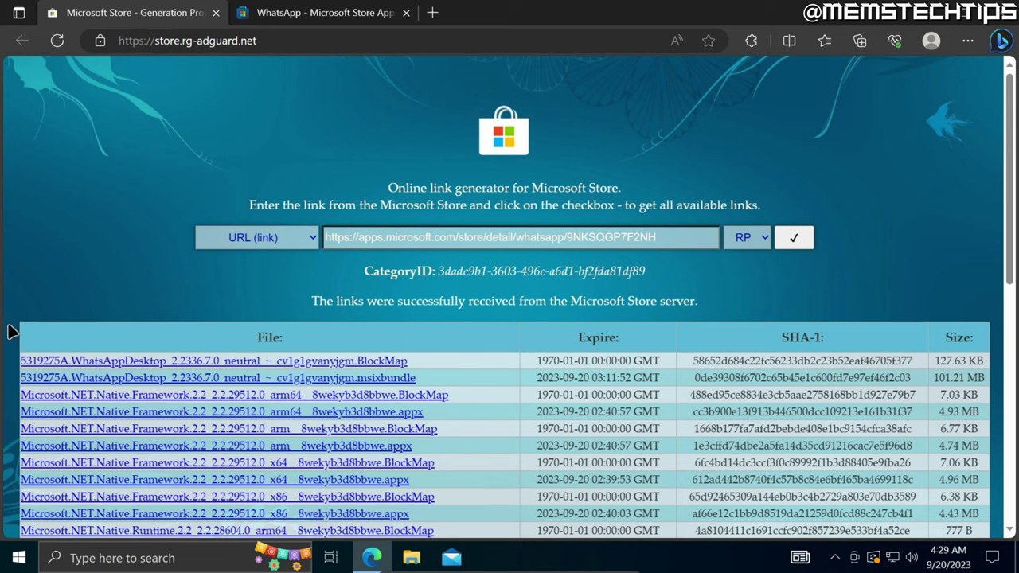
Step: Check the file sizes: 101.21 MB WhatsAppDesktop msixbundle and 127.63 KB BlockMap
scroll(10, 332, down, 6)
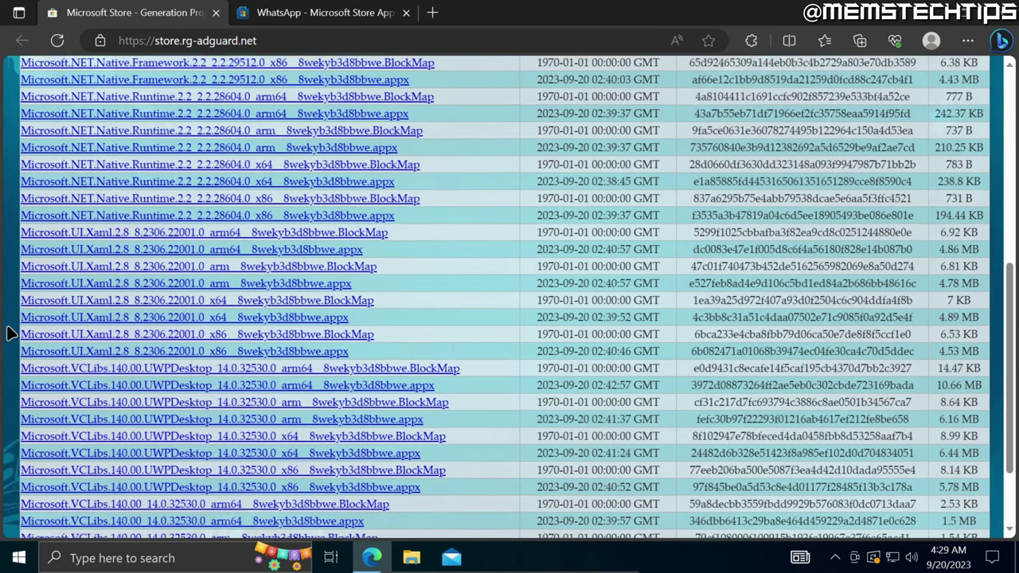
scroll(9, 332, down, 2)
scroll(10, 332, up, 5)
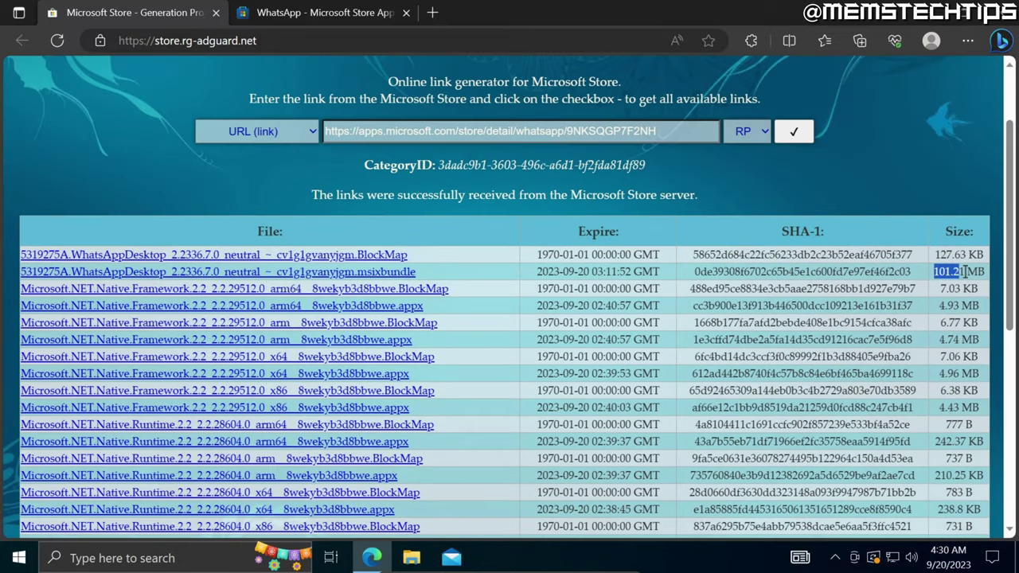
drag(965, 271, 986, 272)
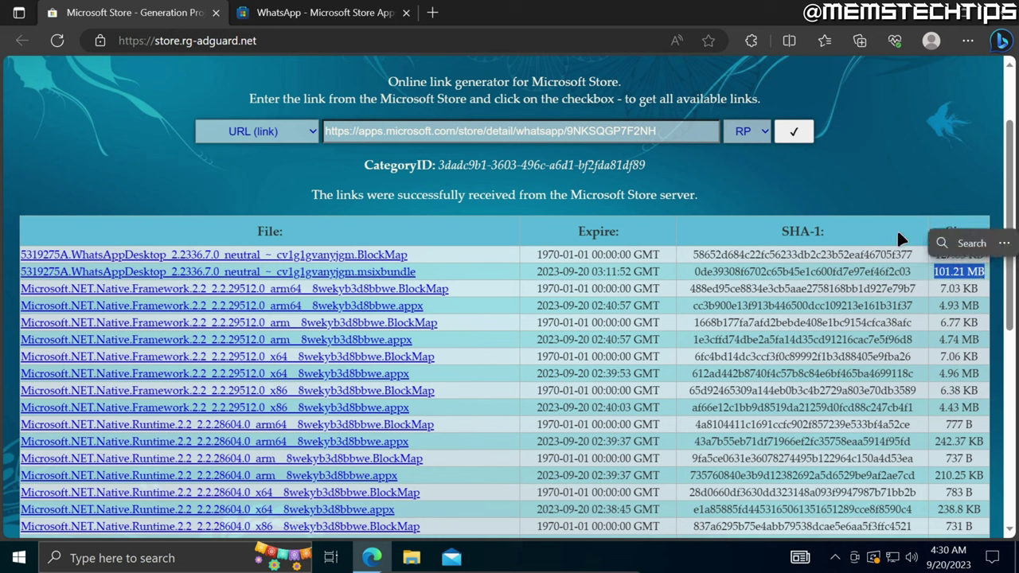
click(936, 271)
drag(938, 272, 988, 278)
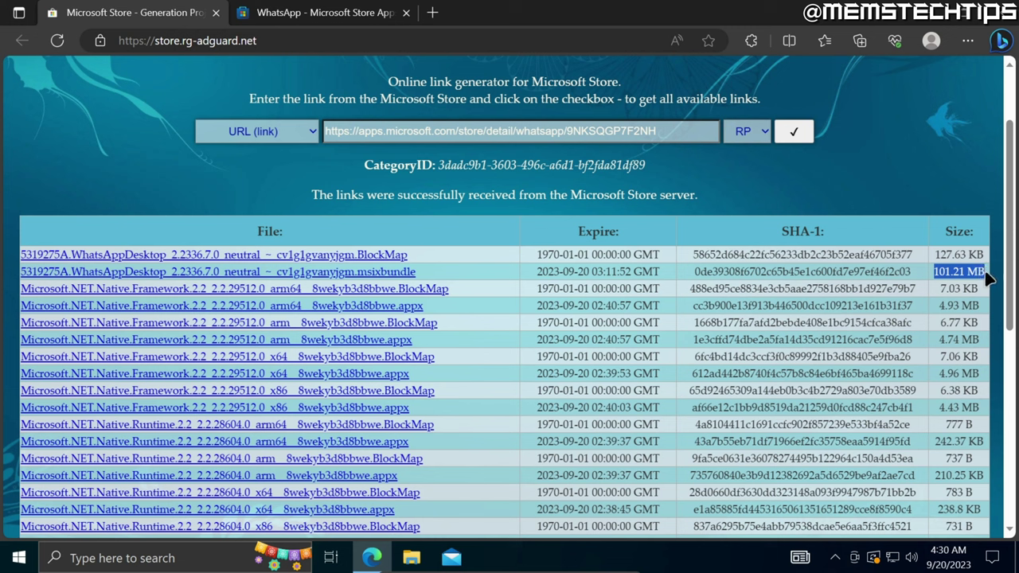
drag(936, 255, 988, 263)
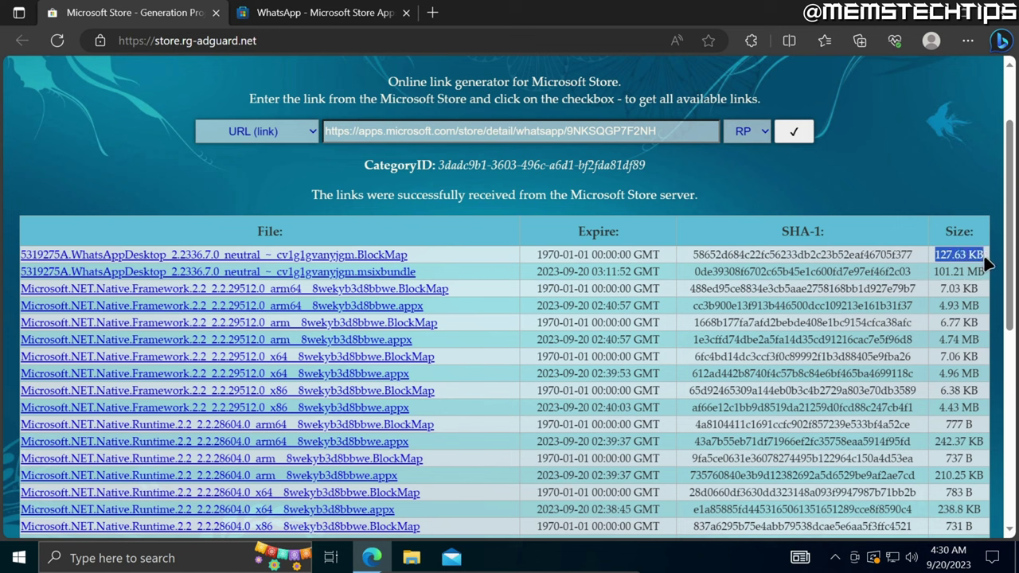
click(452, 268)
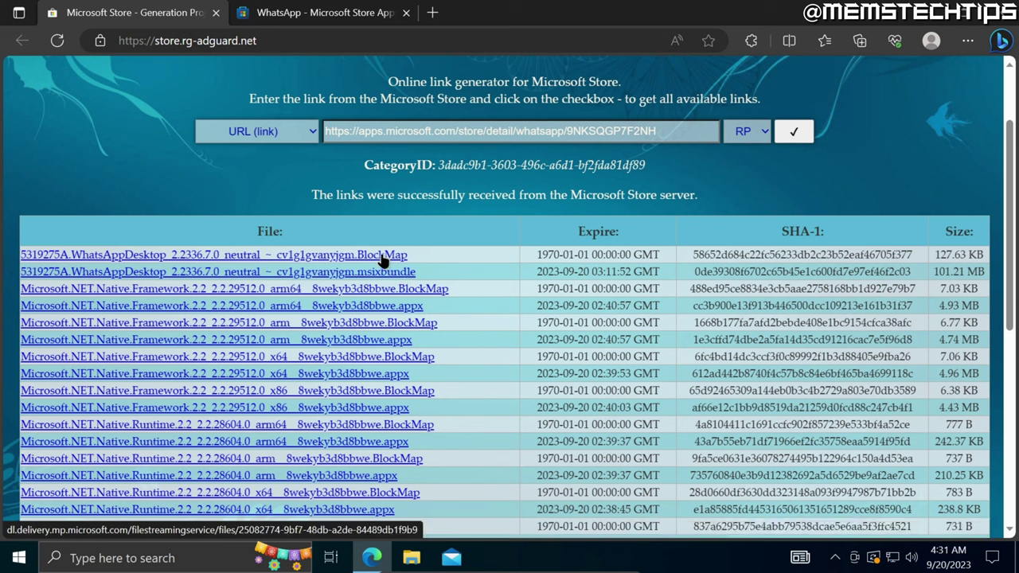
Step: Download the WhatsAppDesktop msixbundle and keep it despite Edge's block warning
click(146, 274)
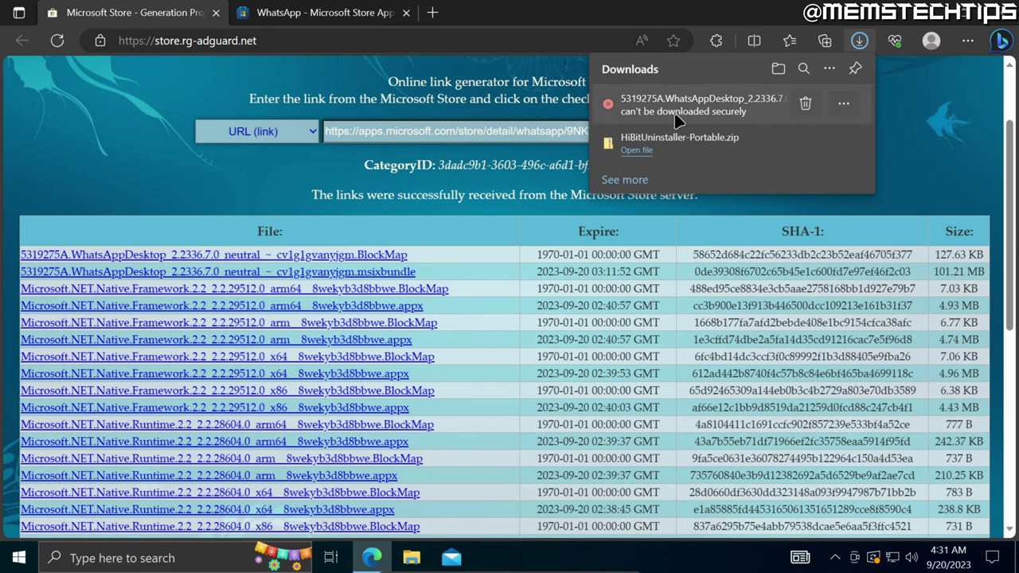
click(844, 103)
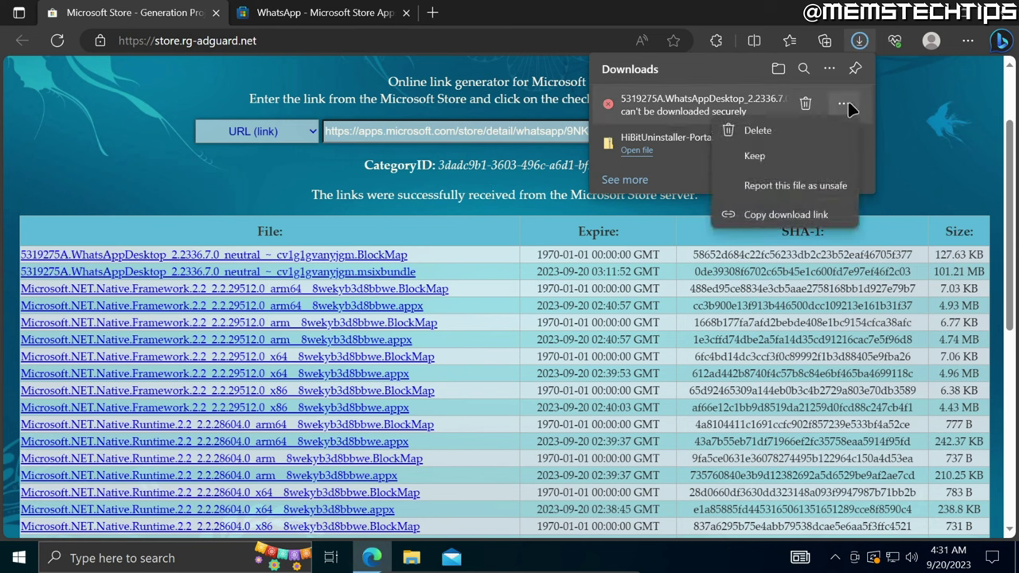
click(805, 158)
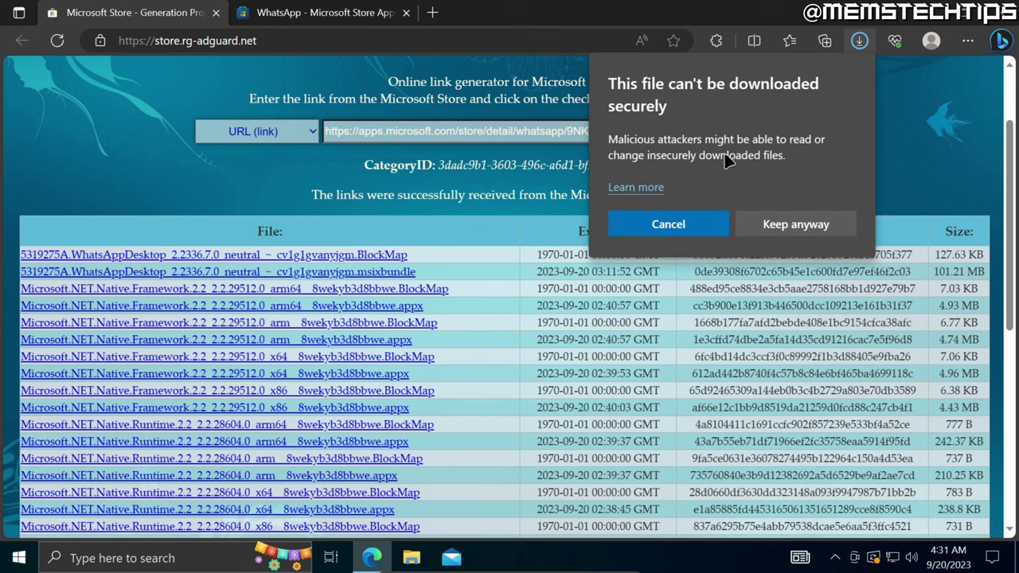
click(790, 232)
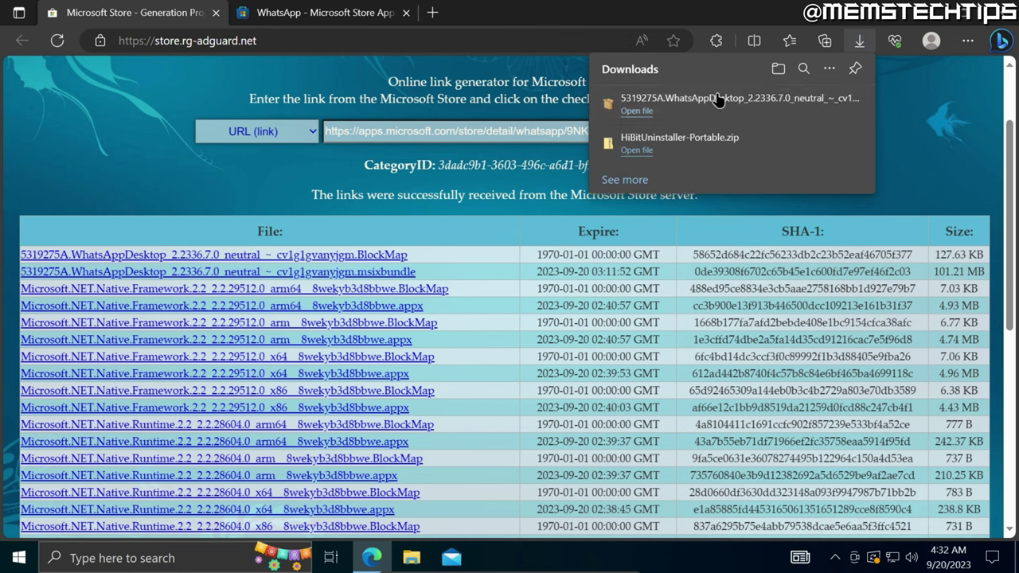
Step: Open the downloaded bundle and install WhatsApp 2.2336.7.0 through App Installer's Update
click(636, 112)
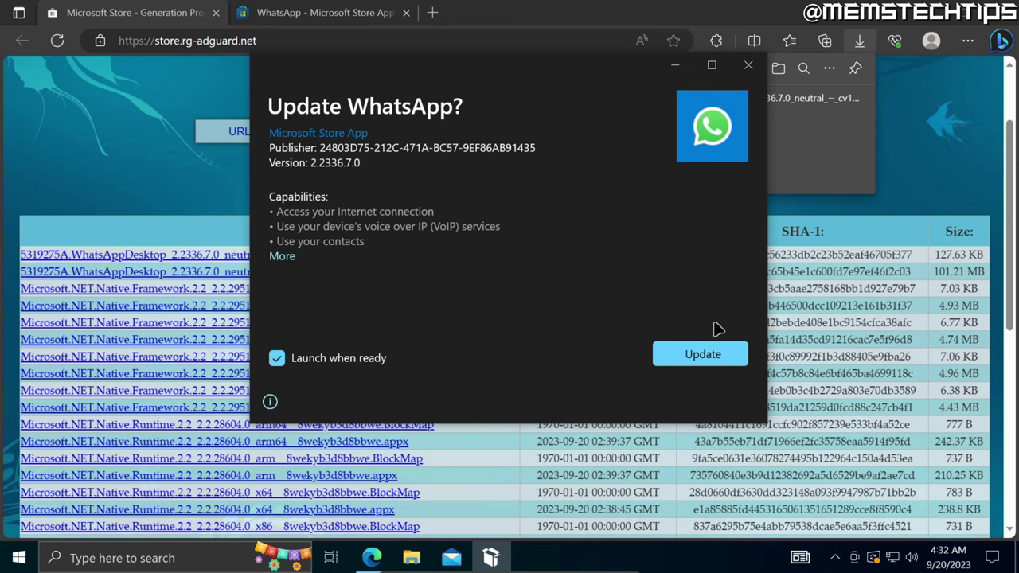
click(679, 357)
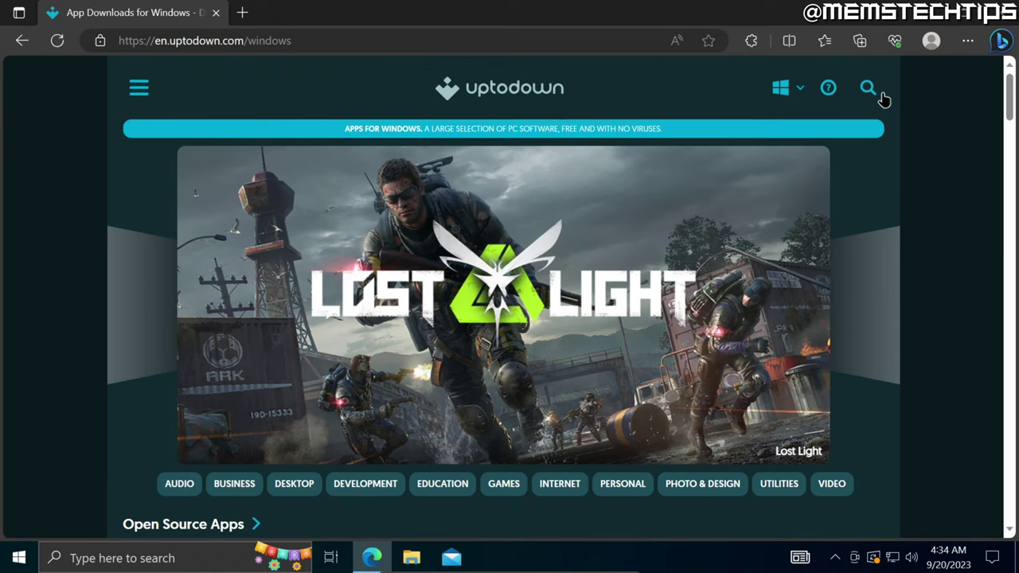
Step: Search Uptodown for Instagram and download its latest version, 42.0.21.0
click(867, 89)
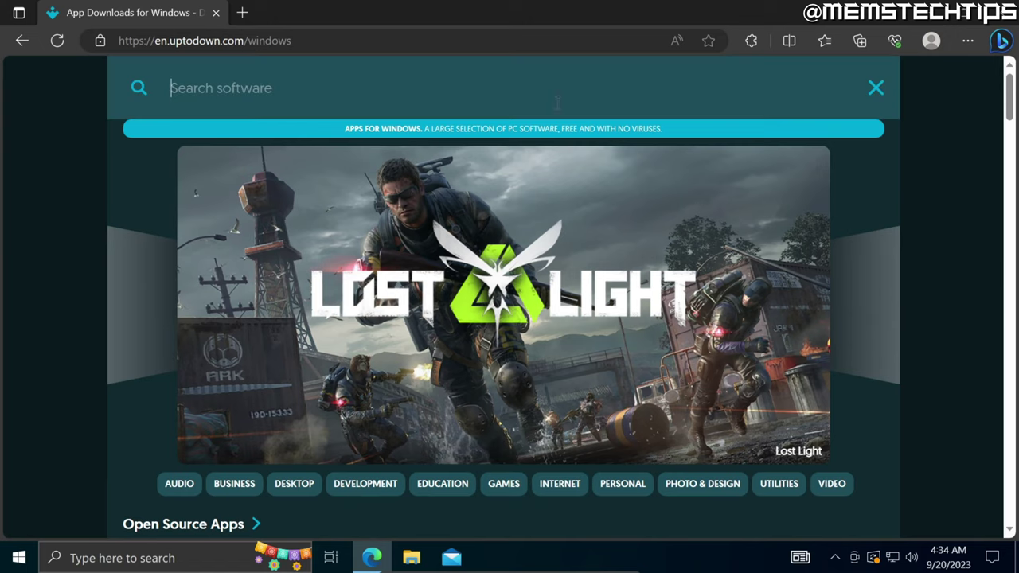
text(instagram)
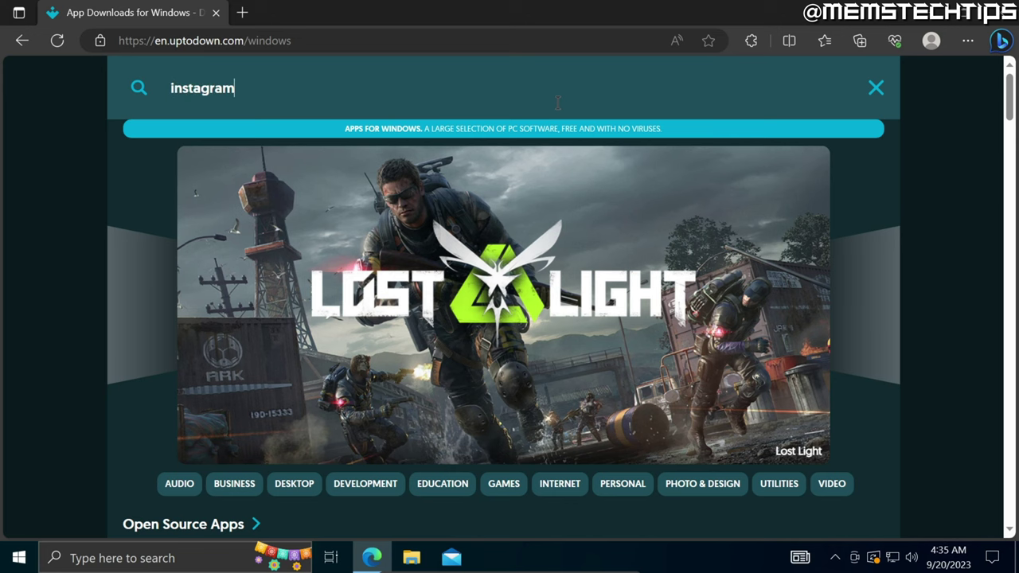
key(Return)
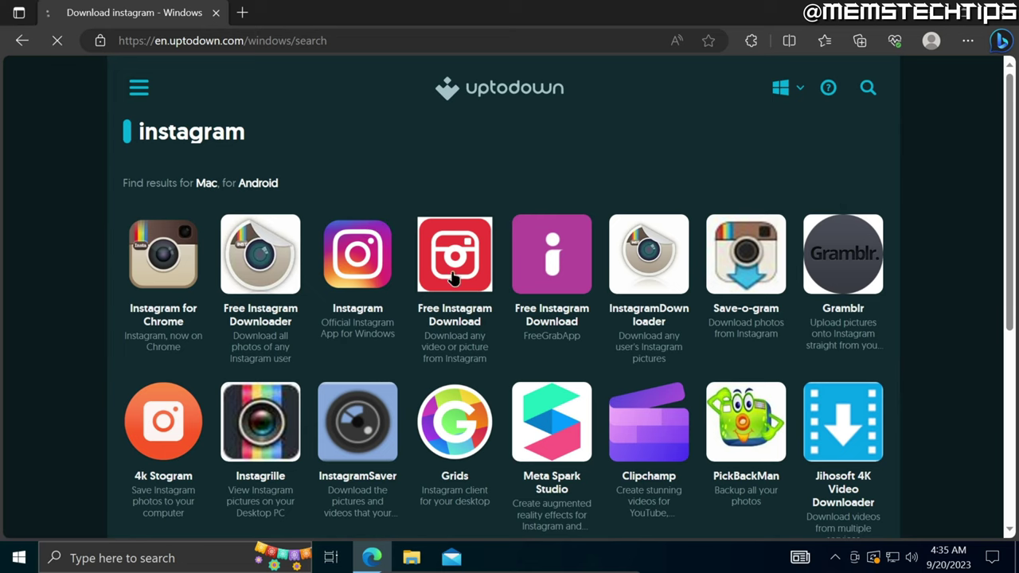
click(366, 271)
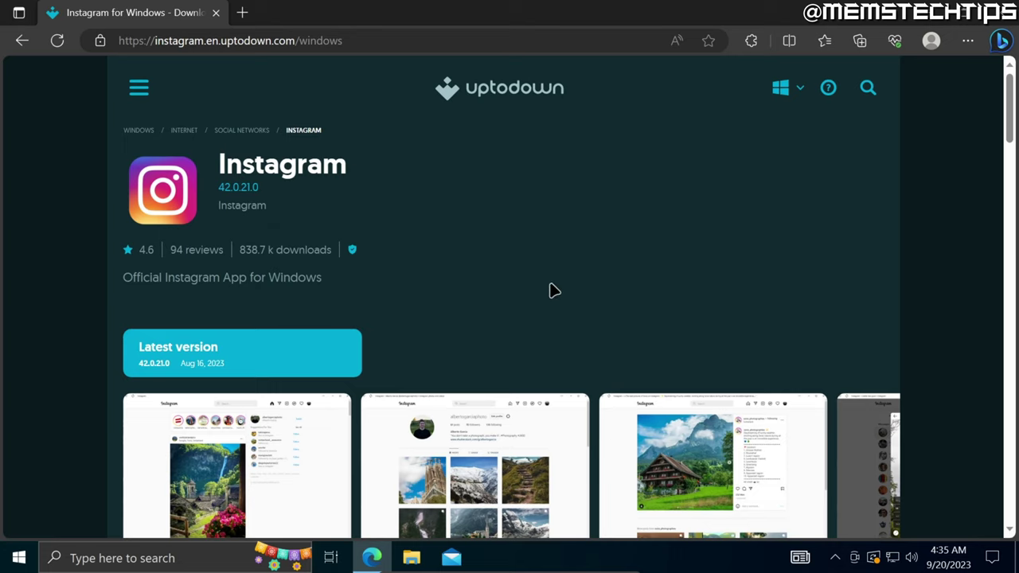
click(250, 358)
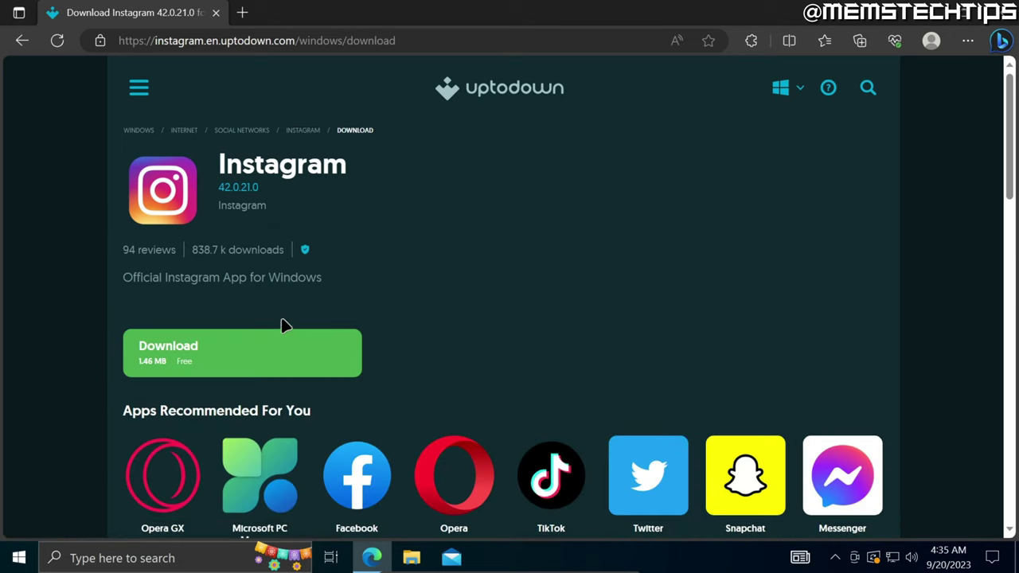
click(257, 359)
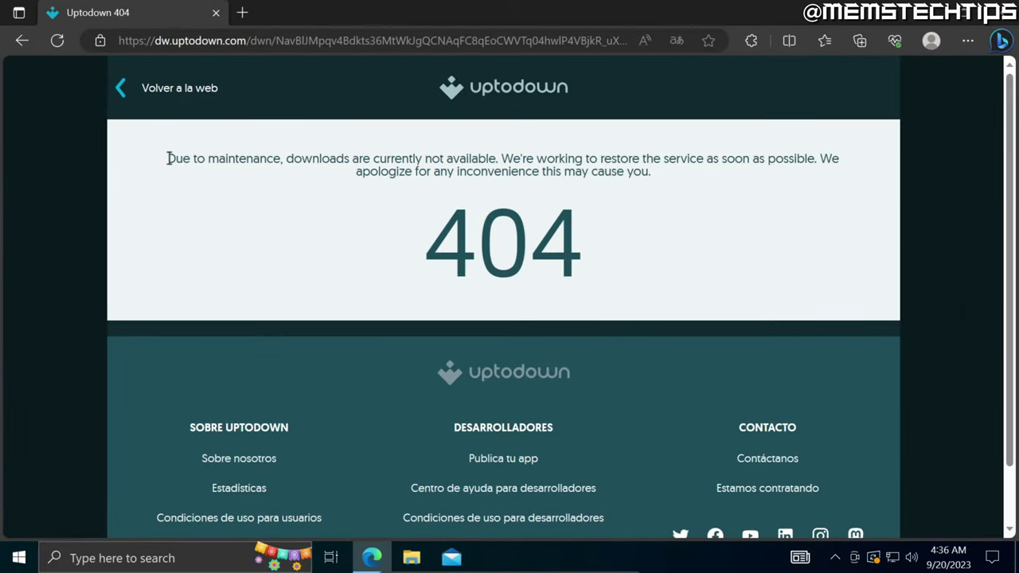
drag(170, 159, 499, 159)
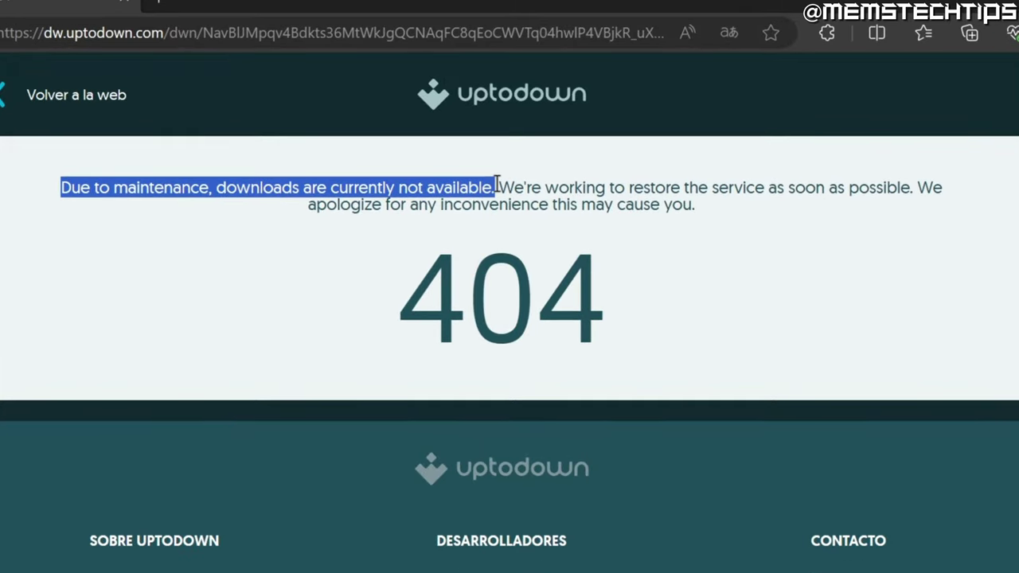
click(539, 215)
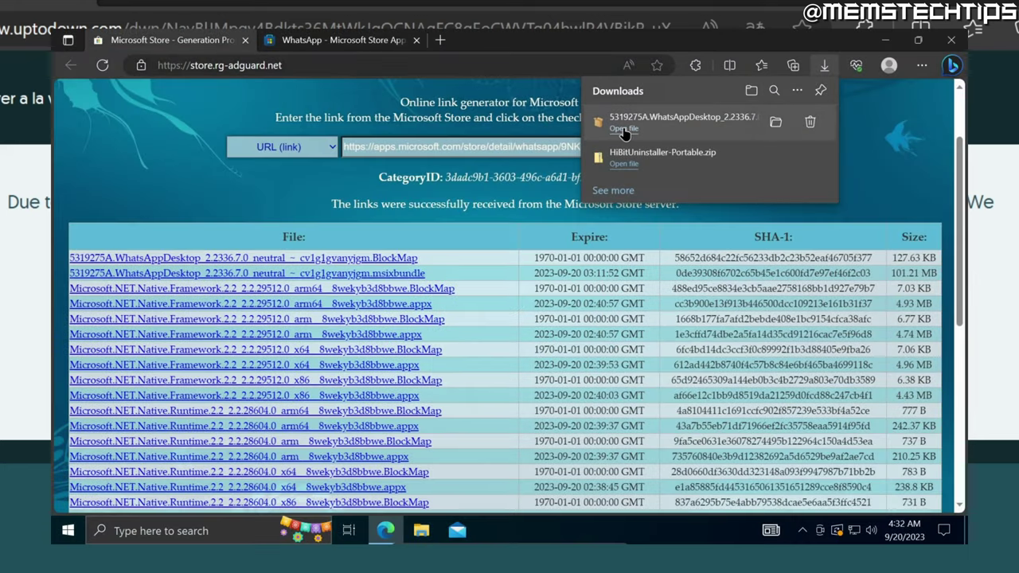
click(624, 130)
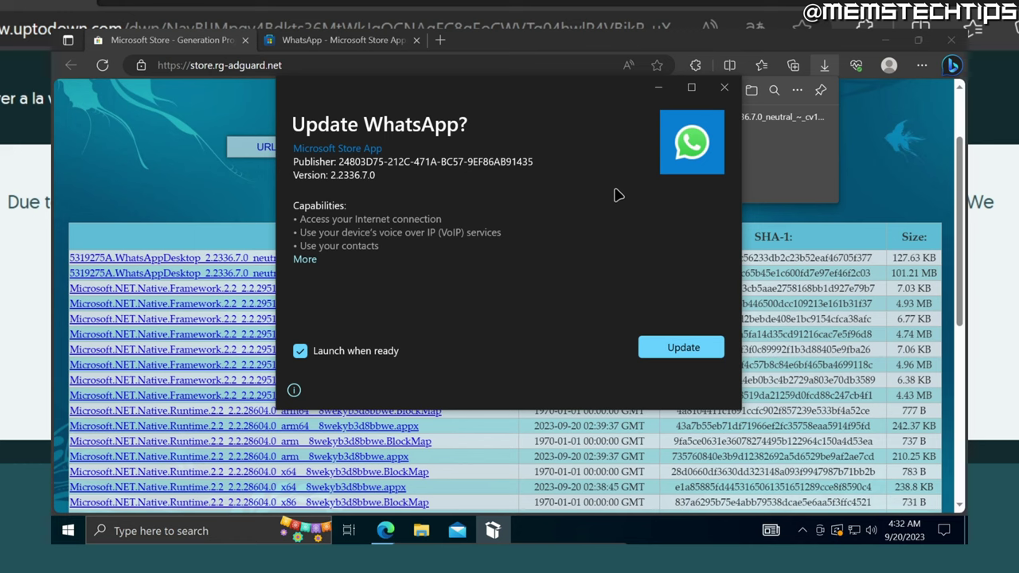
click(671, 349)
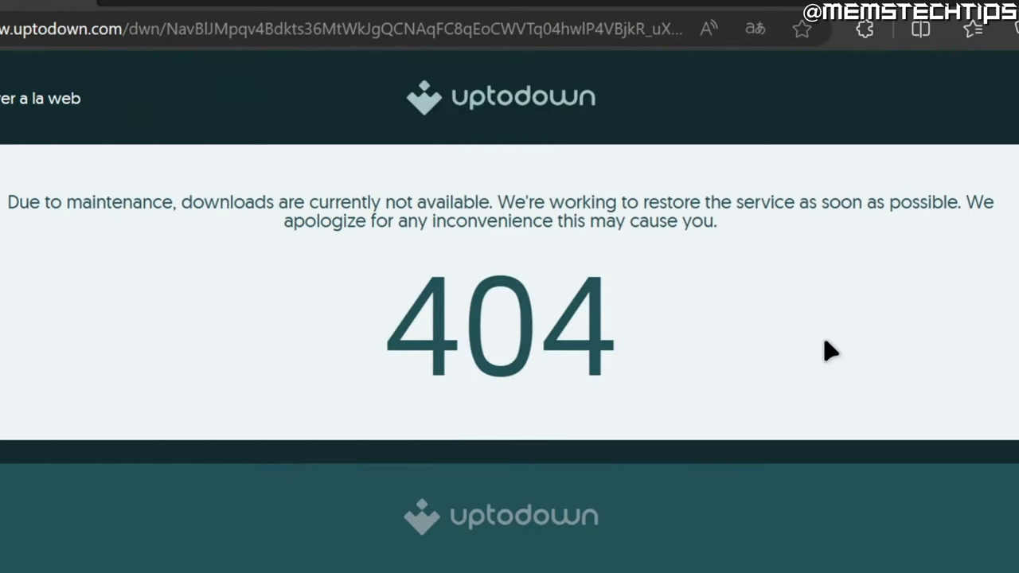